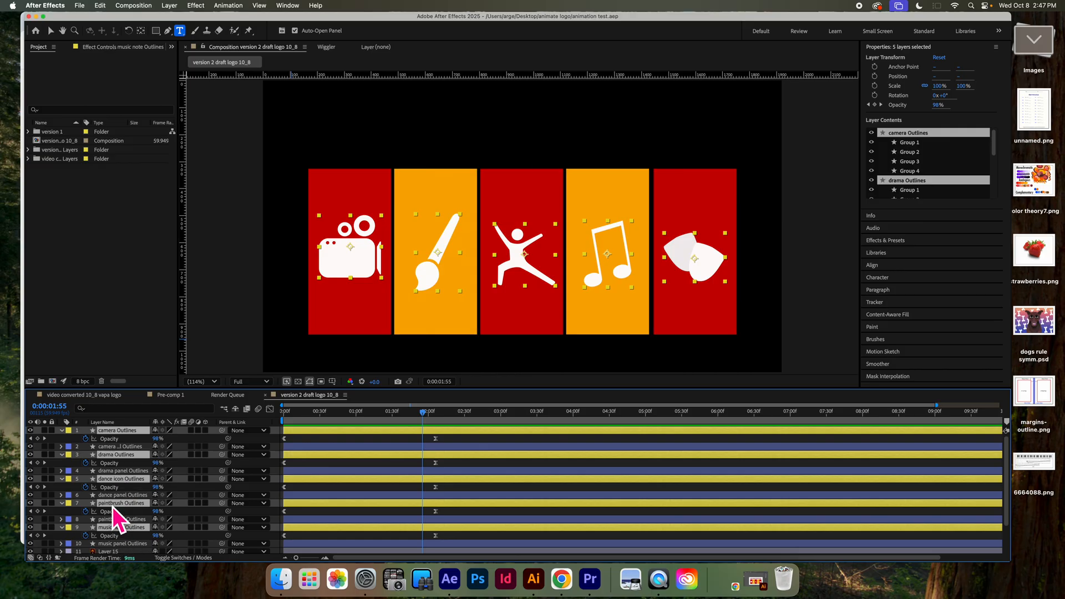
Toggle the display of the keyframed Opacity properties on the five selected icon layers.
key(u)
key(u)
key(u)
key(u)
key(u)
key(u)
Preview the opacity fade-in of the five icons from the first frame of version 2 draft logo 10_8.
drag(424, 415, 260, 426)
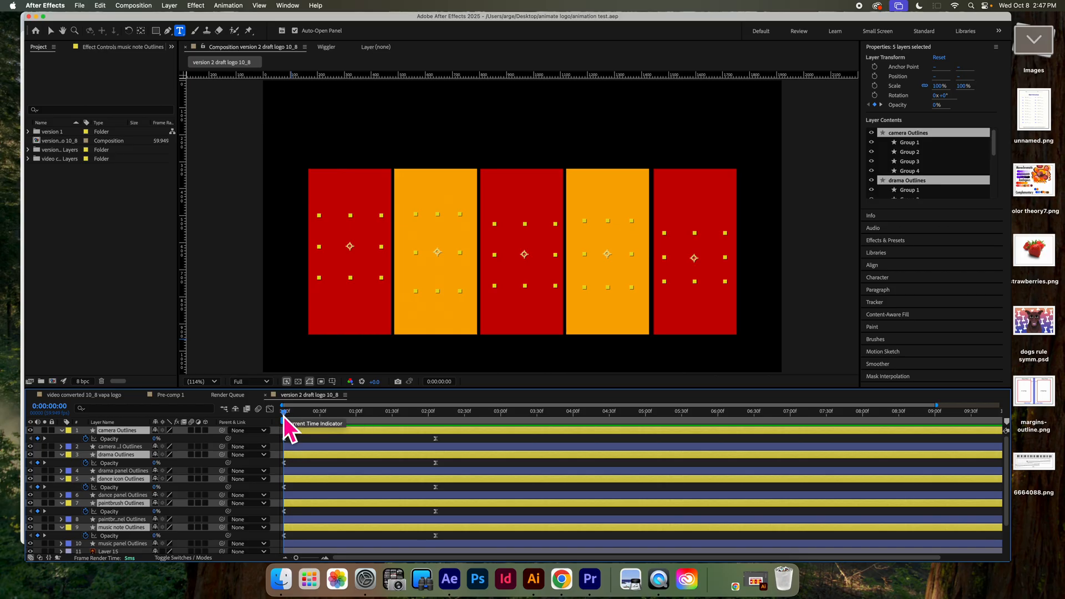
drag(283, 414, 238, 408)
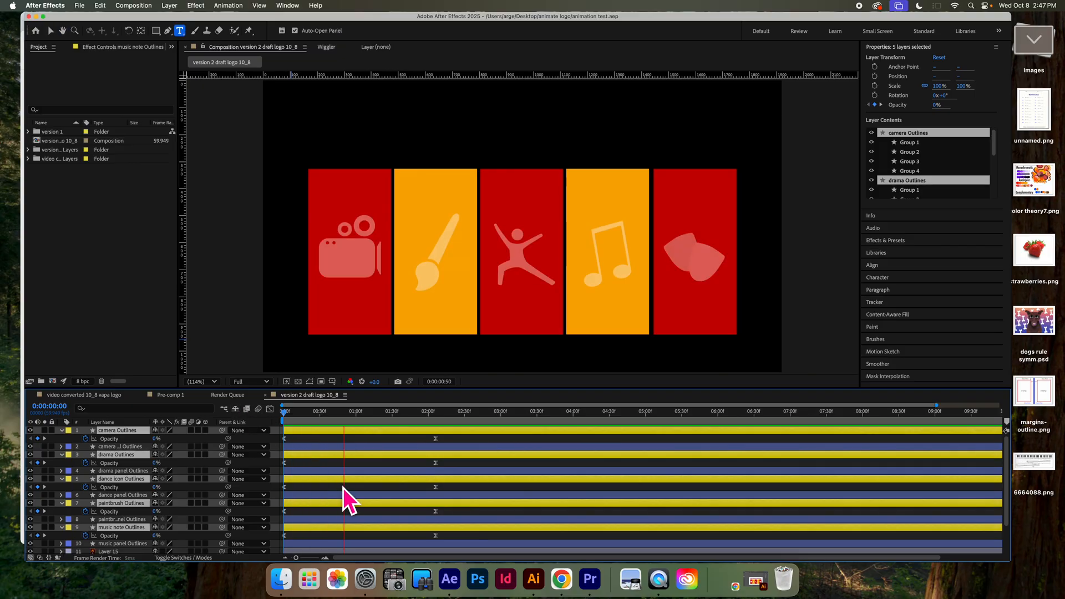
key(space)
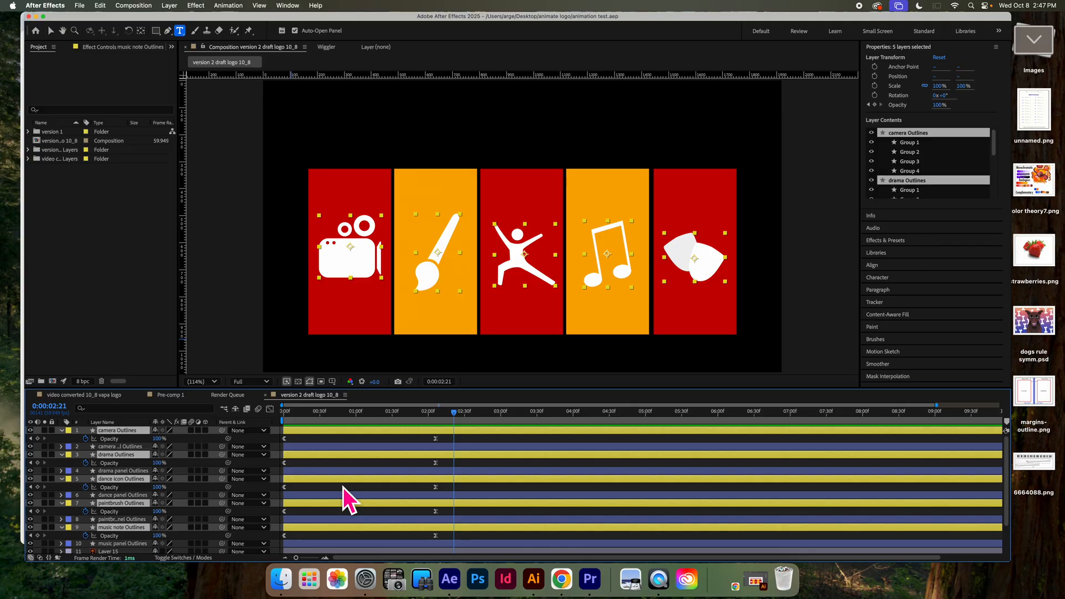
key(space)
key(space)
Open the video converted 10_8 vapa logo composition from the version 1 folder and activate the Selection tool.
double_click(56, 134)
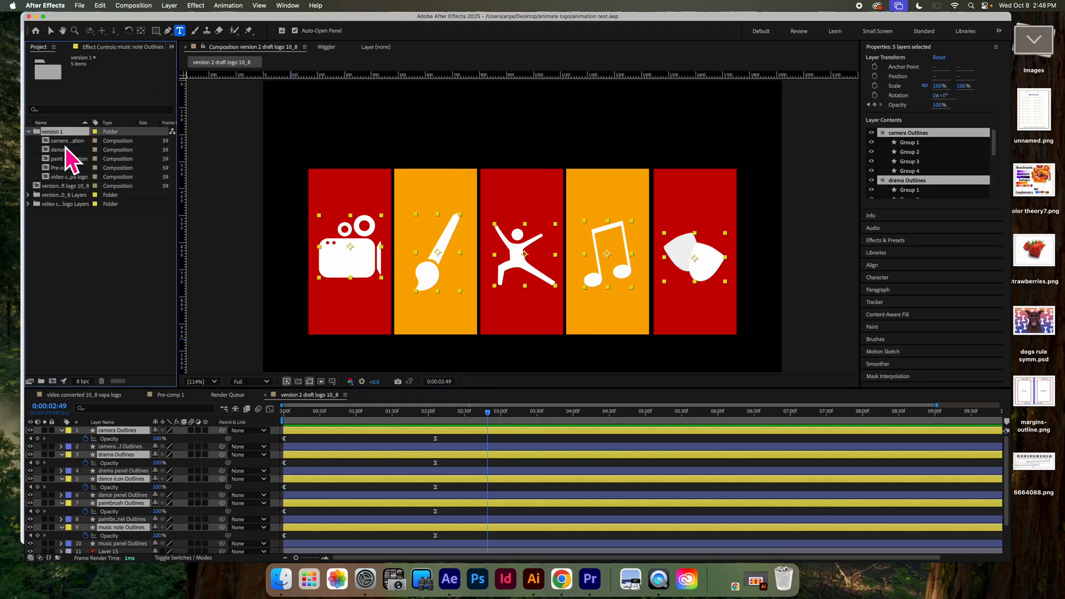
double_click(71, 179)
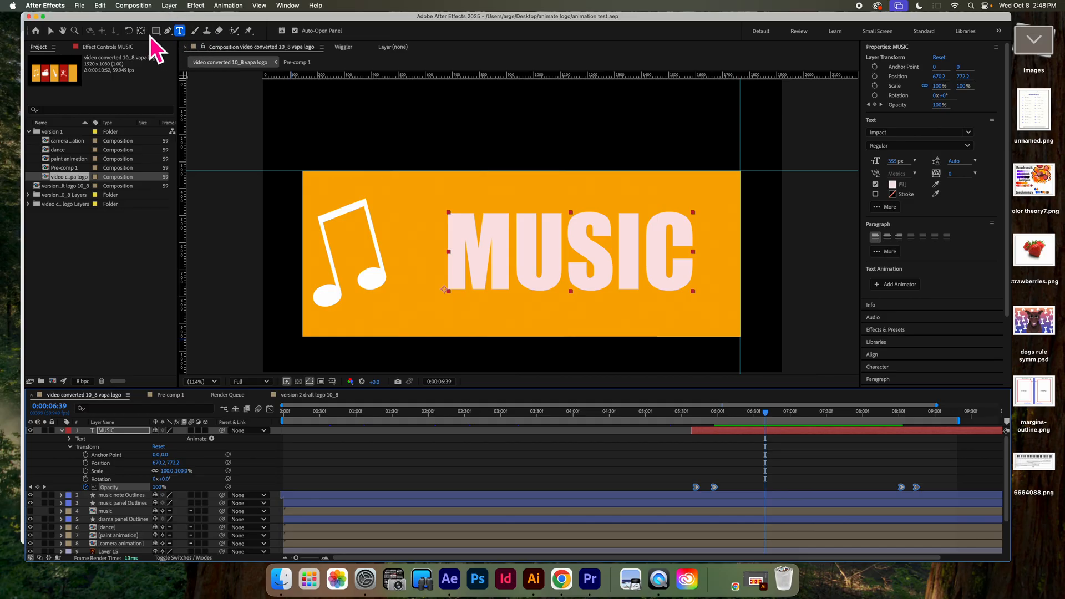
click(51, 31)
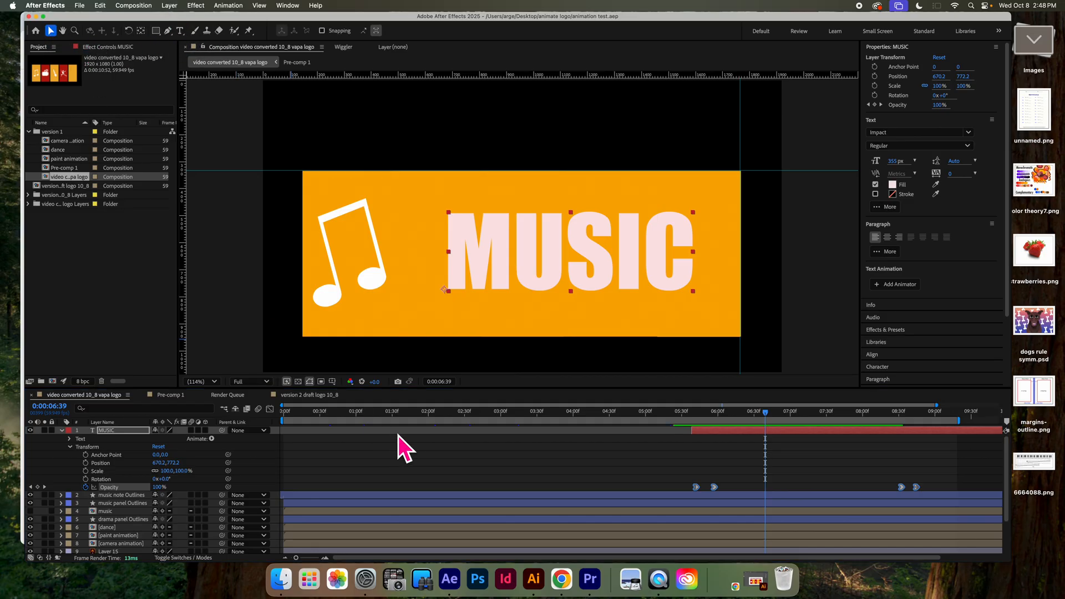
Play and scrub through the version 1 logo animation to review the icon motion and panel color changes, ending at the first frame.
drag(767, 416, 262, 429)
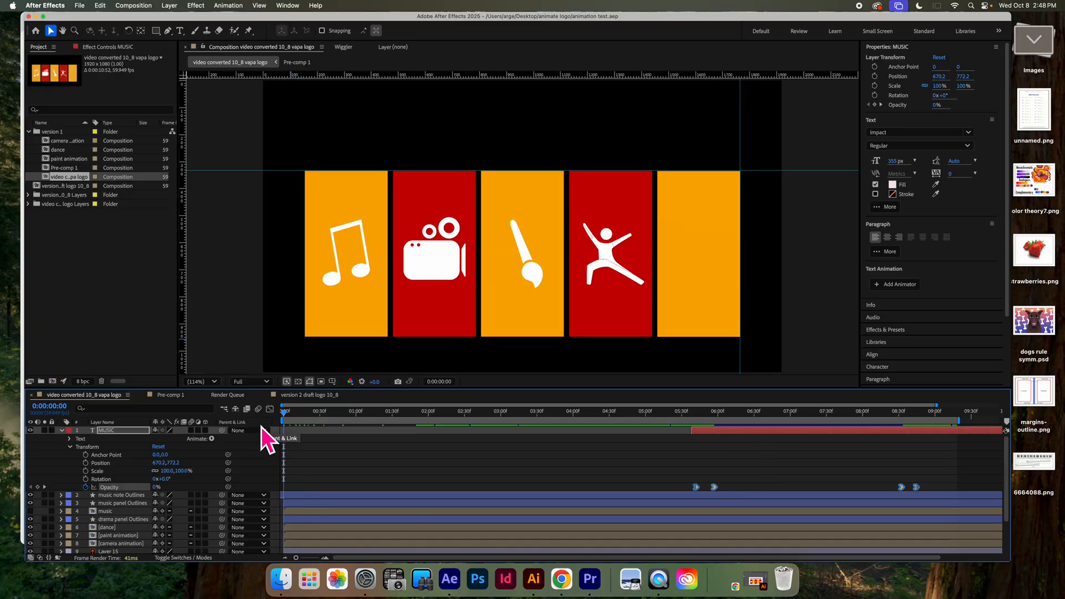
key(space)
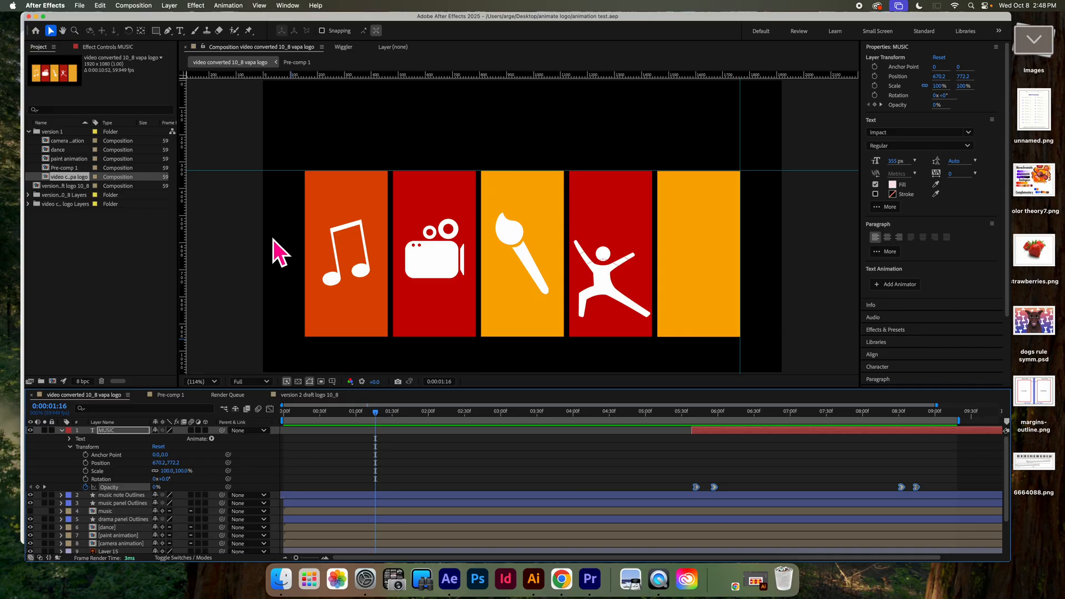
key(space)
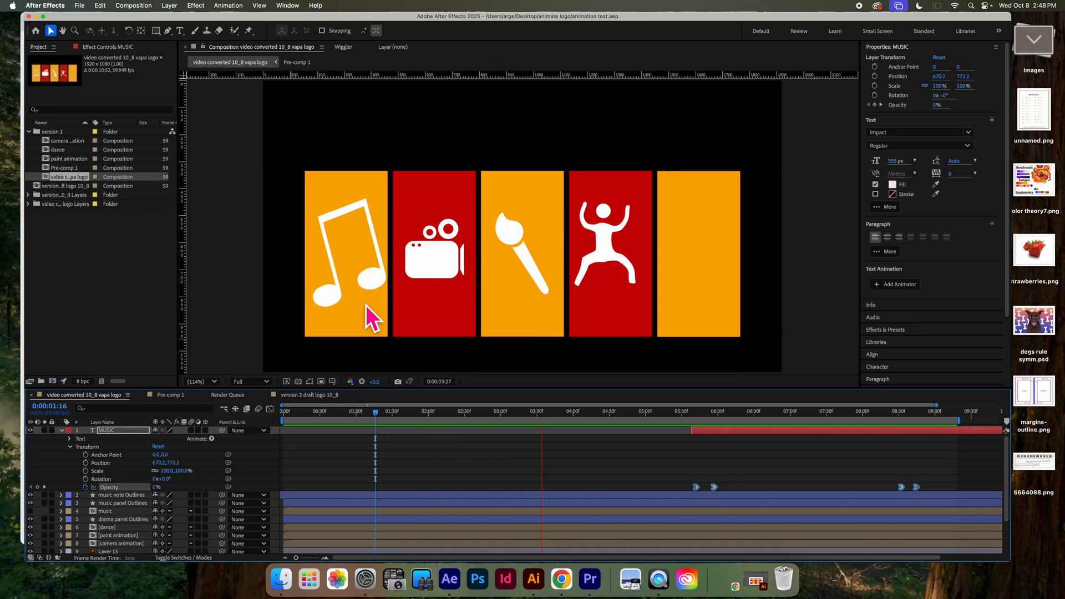
click(631, 413)
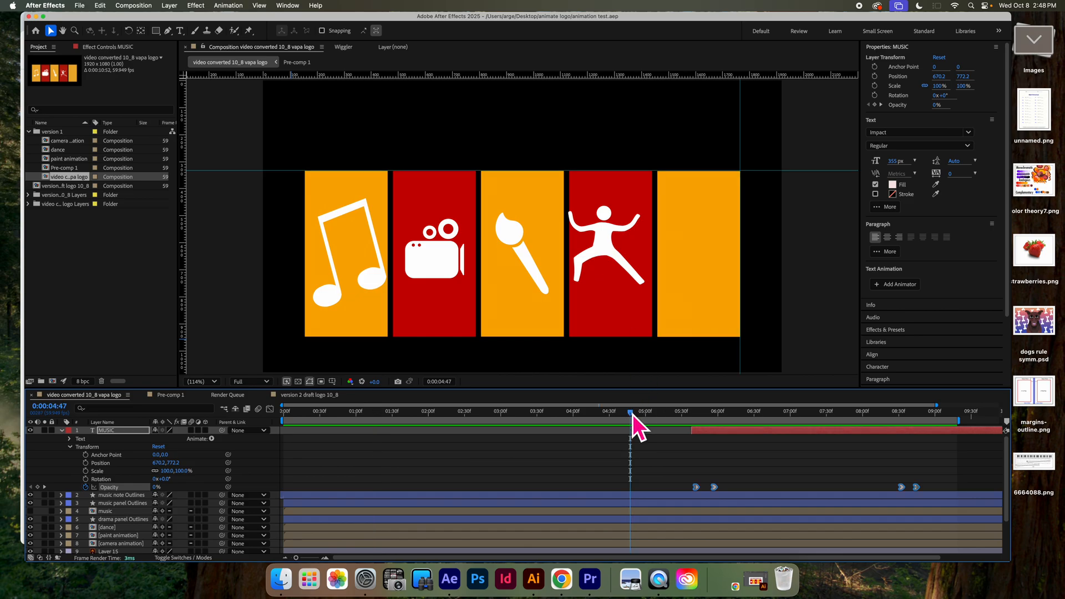
mouse_move(633, 414)
mouse_down()
mouse_move(269, 411)
mouse_move(335, 410)
mouse_move(289, 415)
mouse_move(332, 414)
mouse_move(302, 413)
mouse_up()
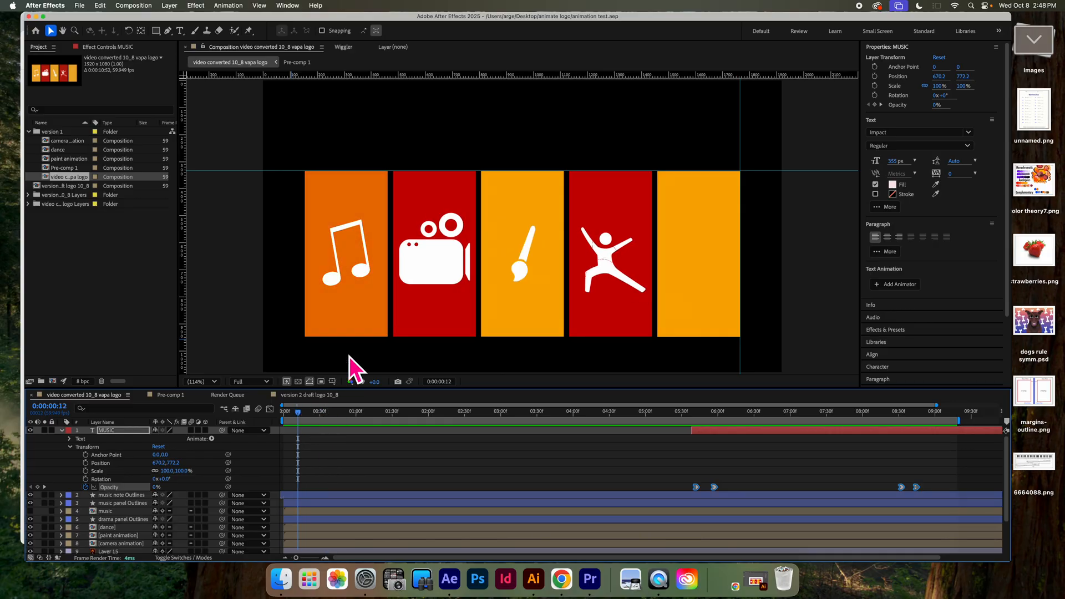
drag(297, 415, 354, 410)
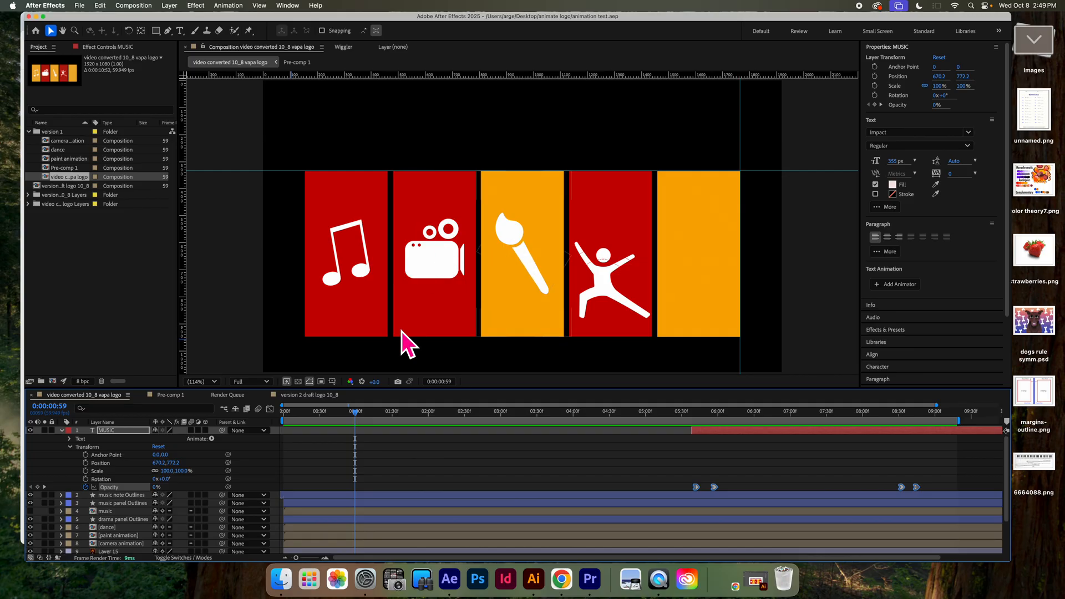
drag(357, 414, 212, 437)
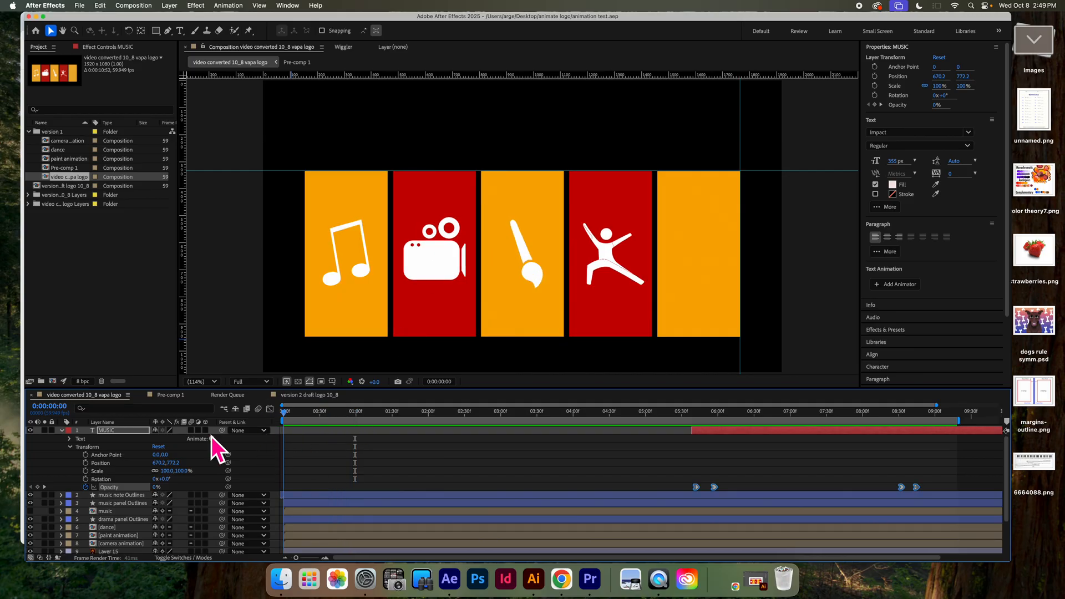
Collapse the MUSIC layer's properties and open the paint animation precomp from the layer list.
click(63, 434)
click(107, 457)
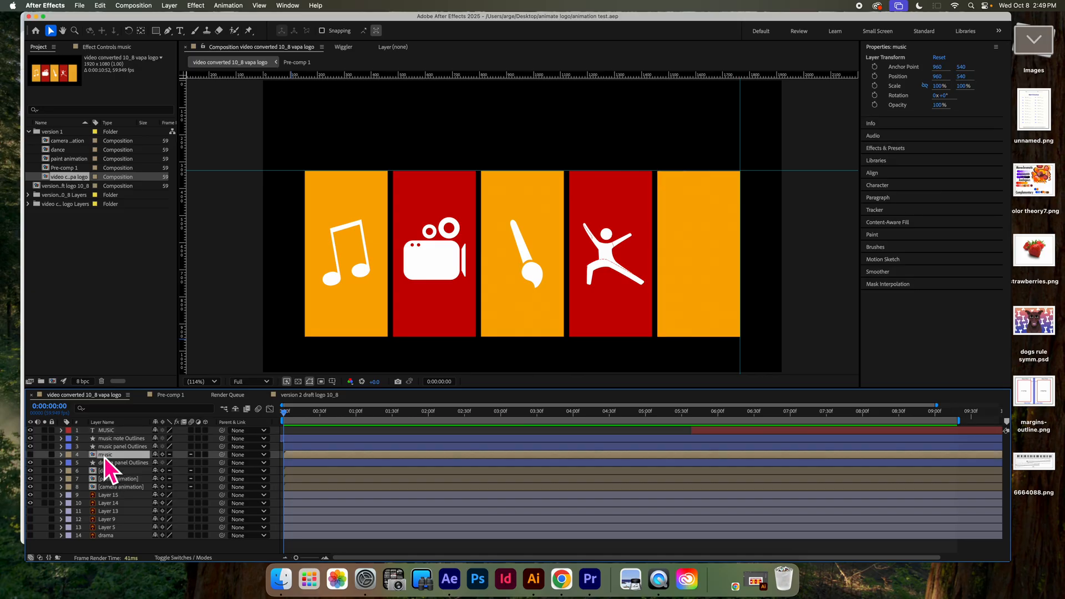
click(96, 489)
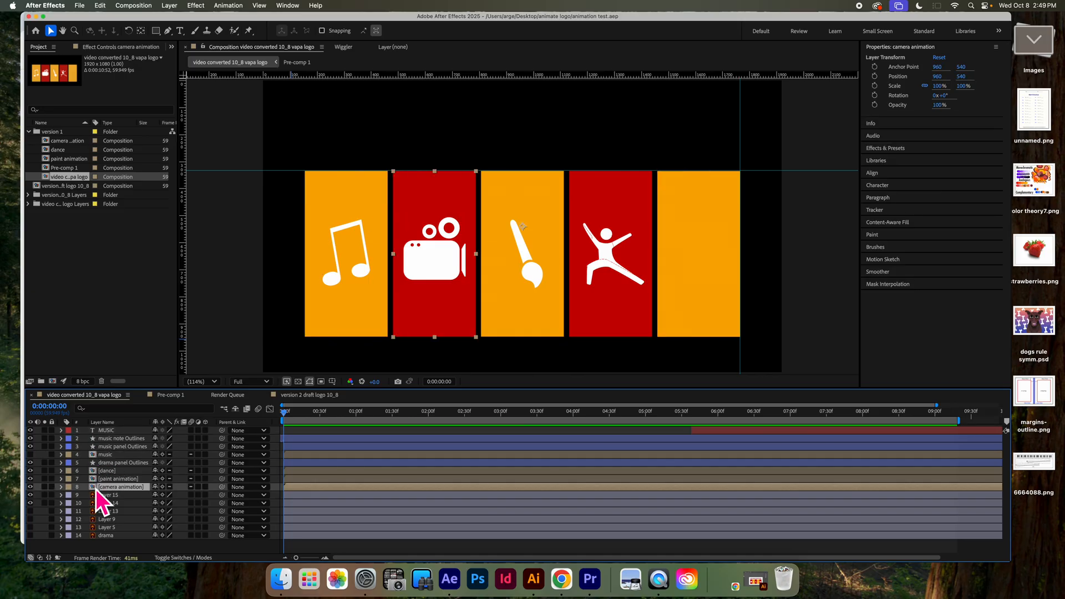
click(96, 479)
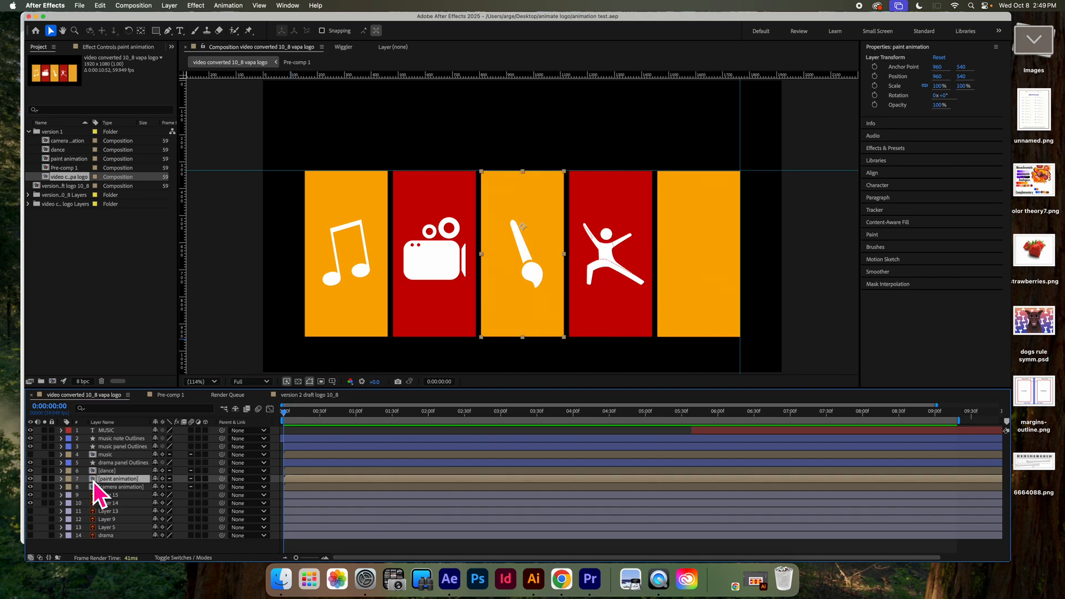
double_click(93, 480)
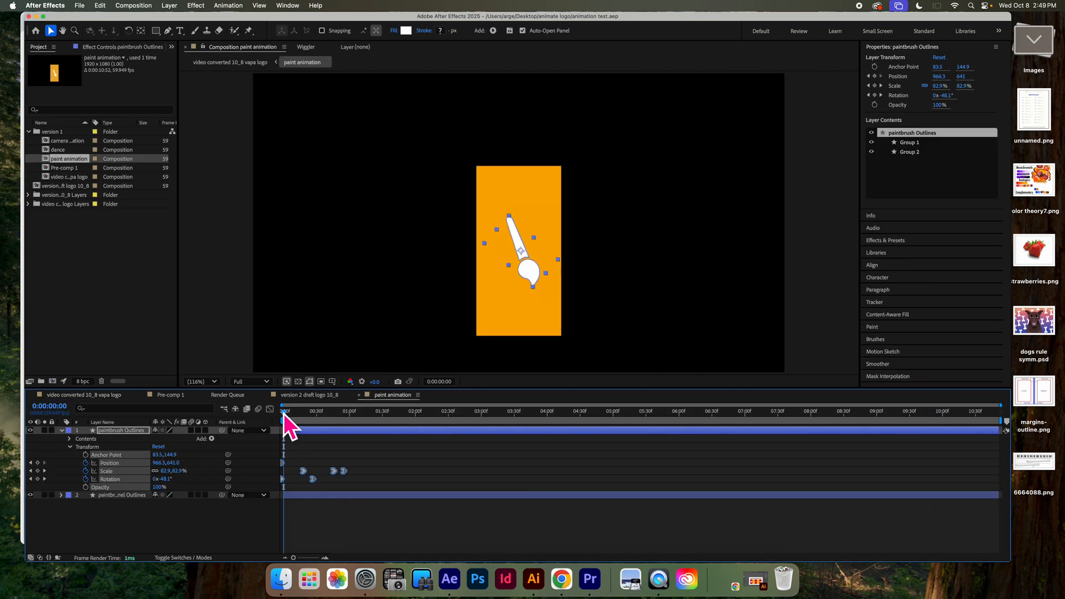
Preview the paintbrush's animation inside the paint animation precomp and return to the first frame.
key(space)
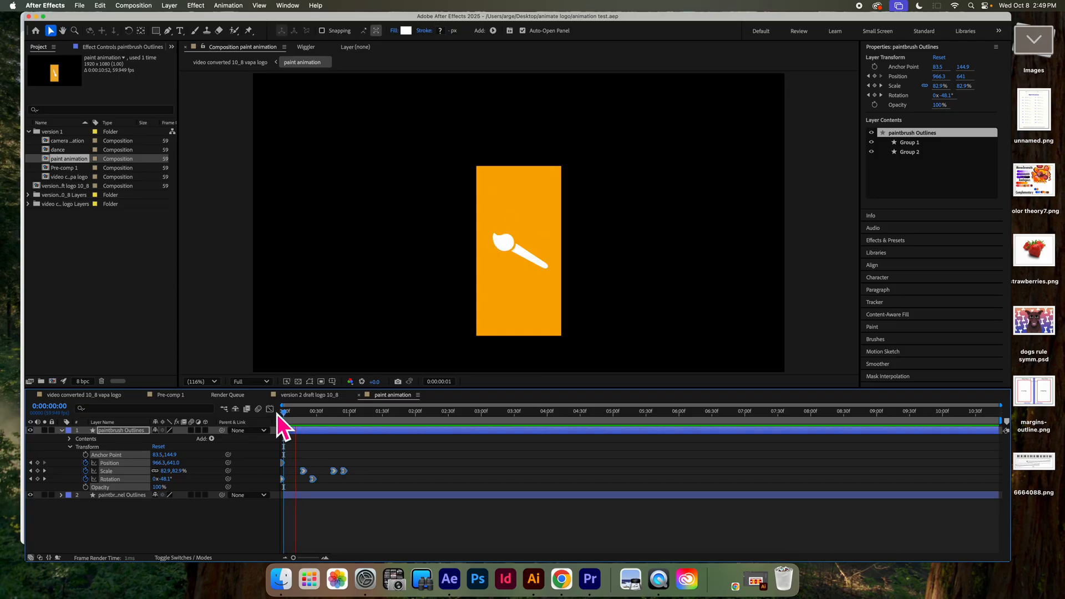
key(space)
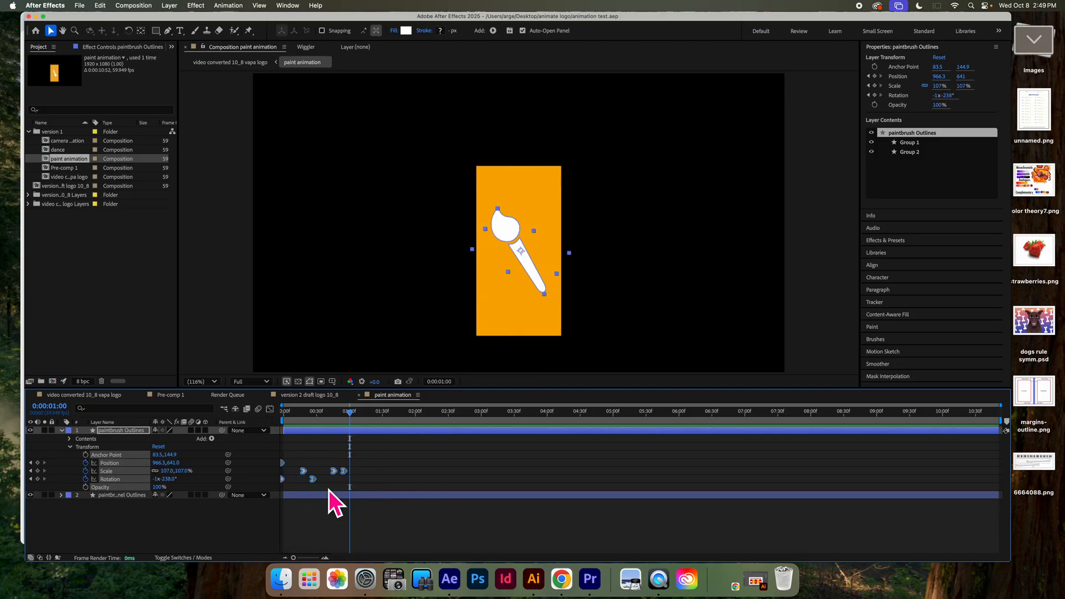
drag(351, 413, 268, 417)
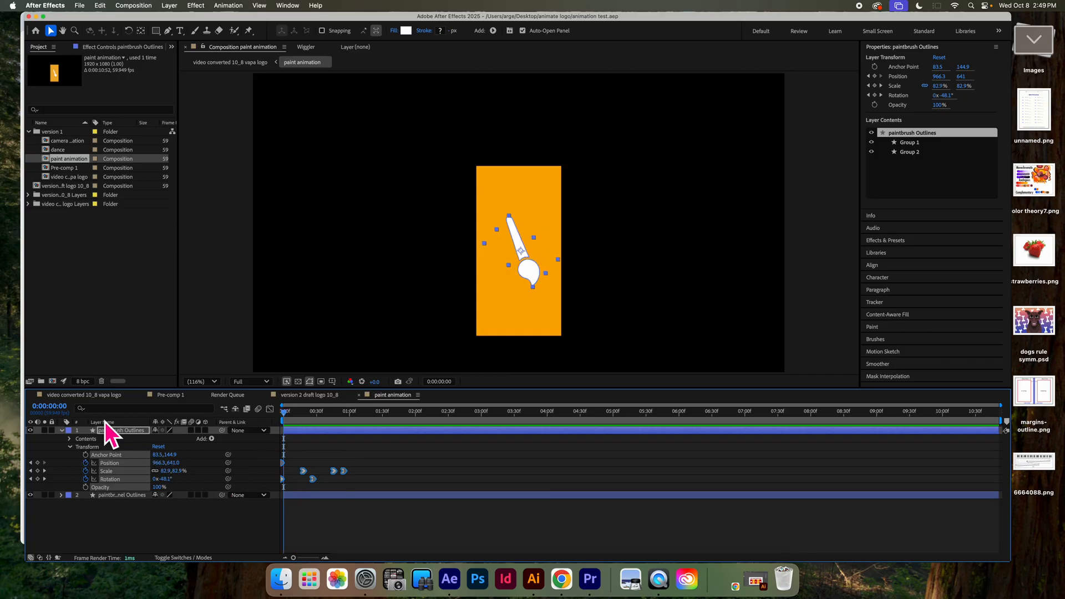
Check the version 2 draft logo 10_8 composition, then return to video converted 10_8 vapa logo and play its opening second.
click(324, 395)
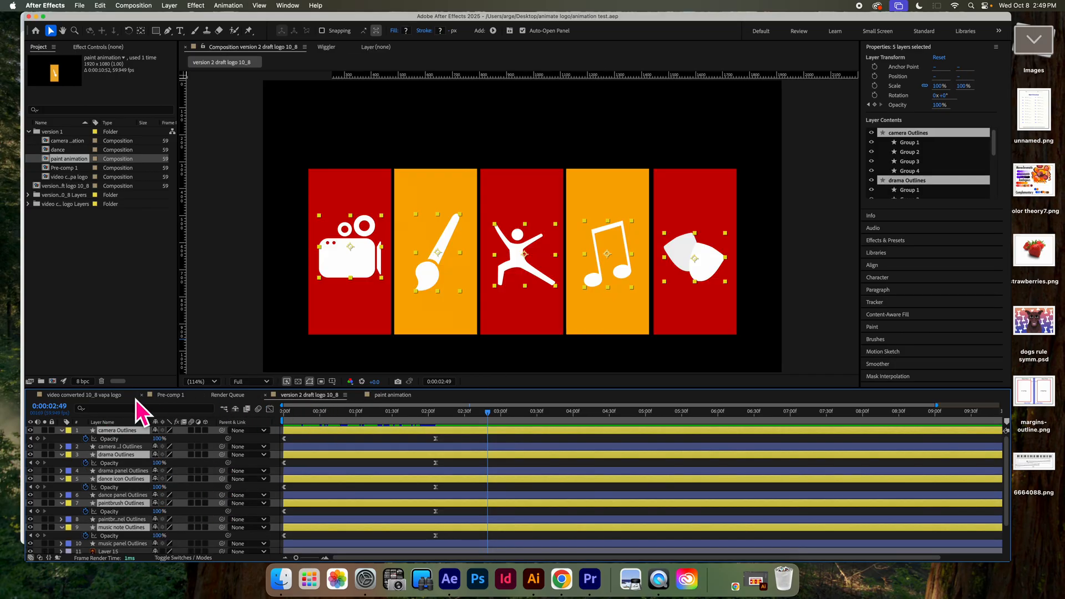
click(84, 395)
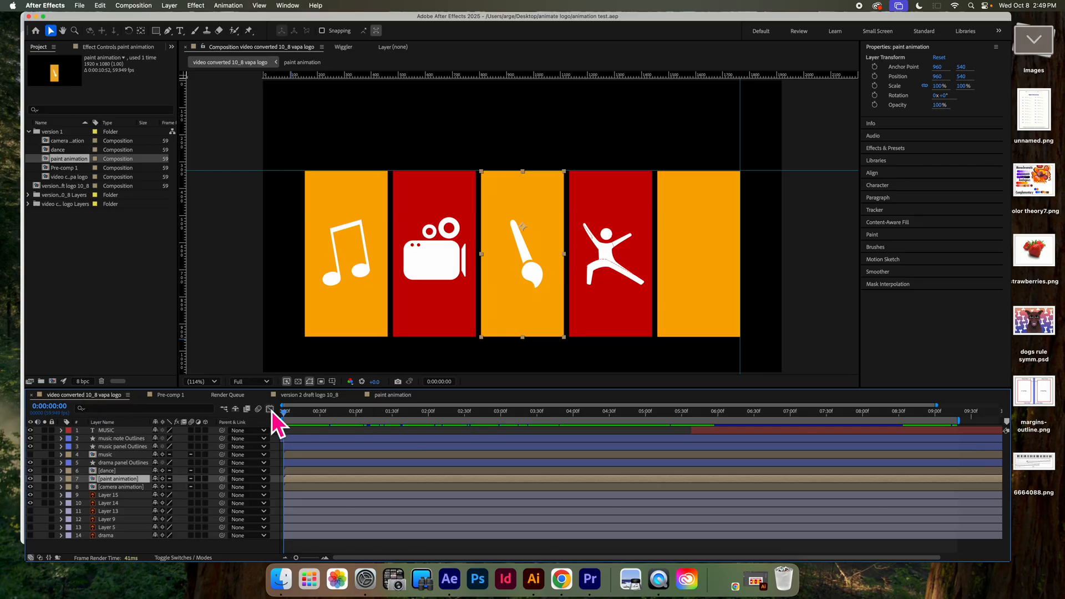
key(space)
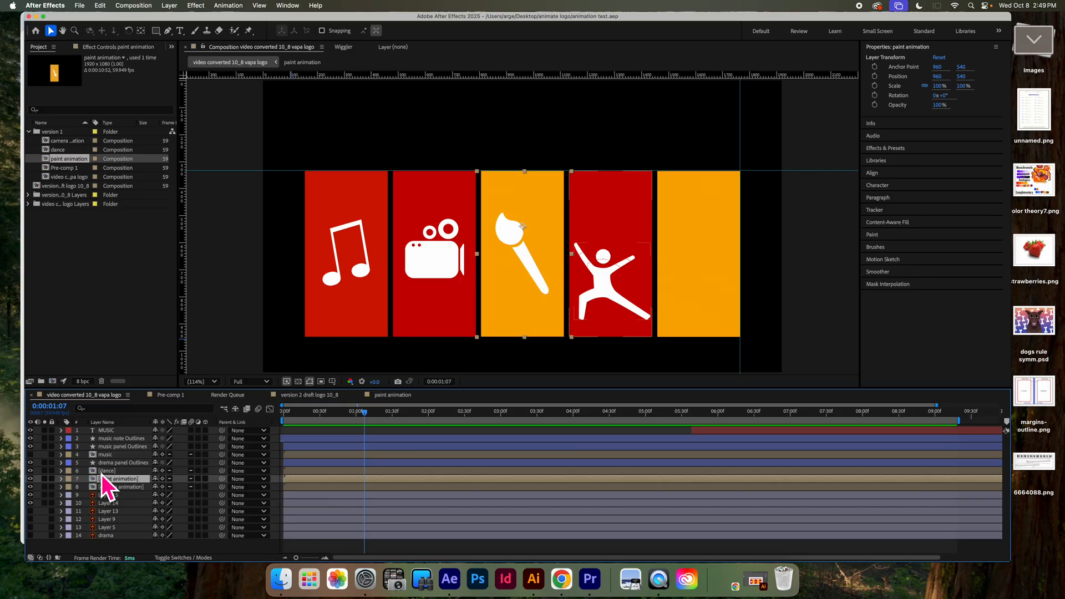
Select the music note Outlines and music panel Outlines layers and bring up their Pre-compose option.
click(113, 447)
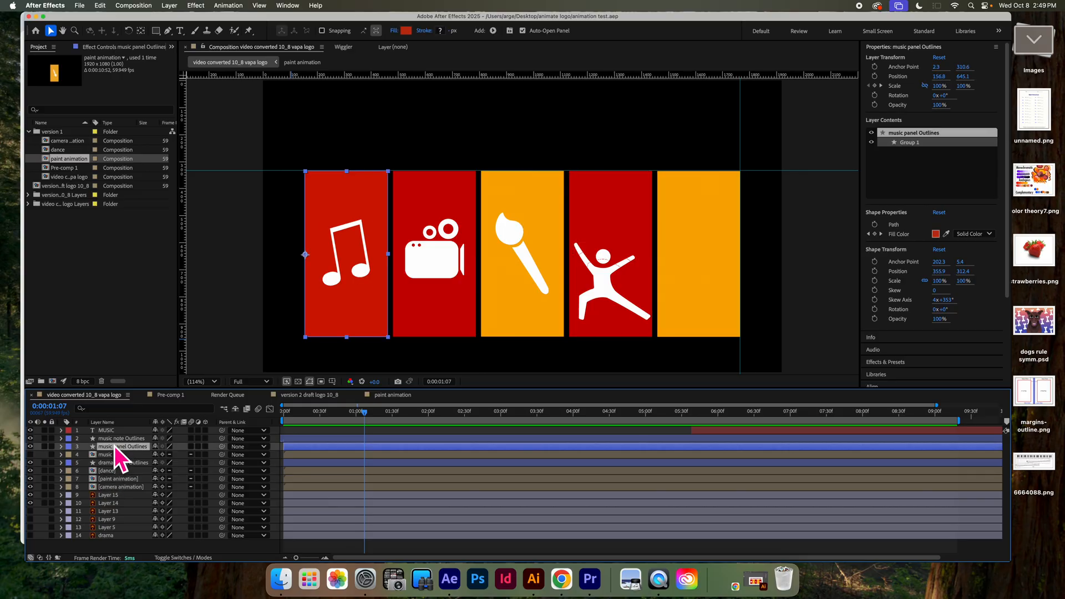
shift+click(113, 439)
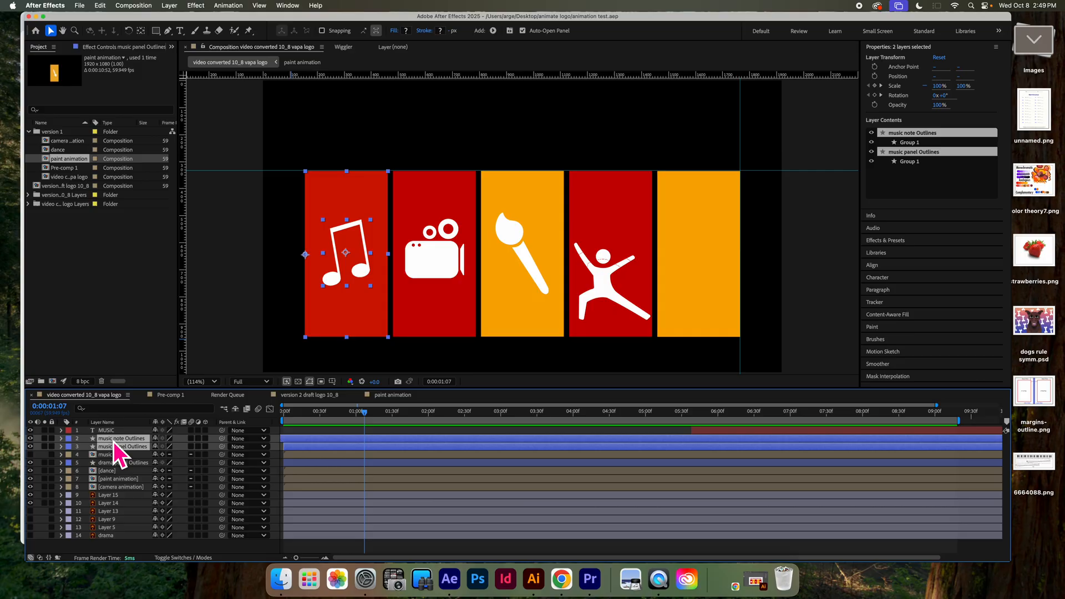
right_click(113, 442)
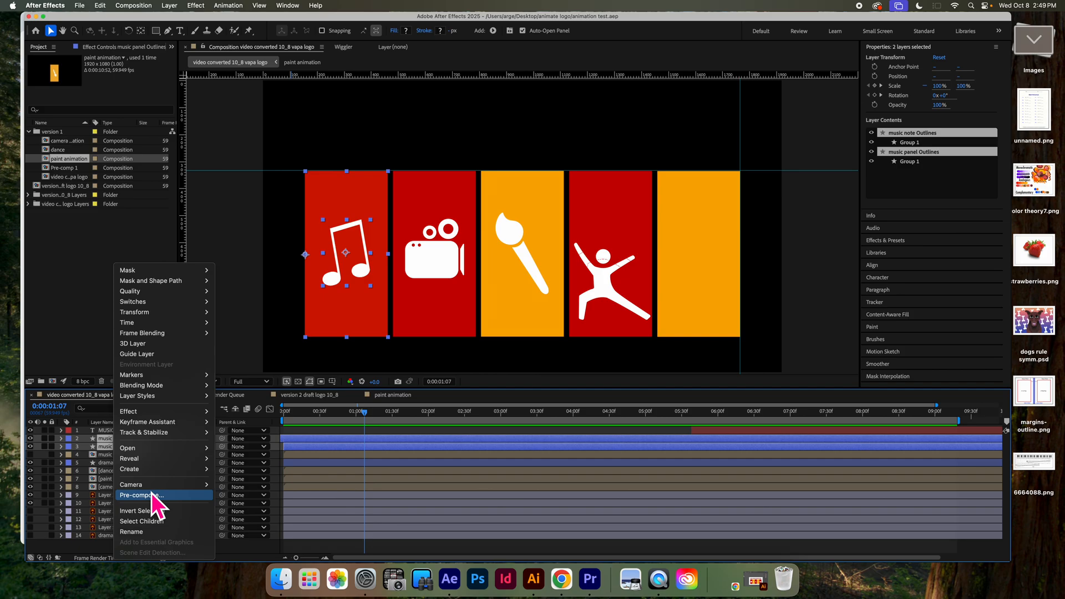
click(82, 398)
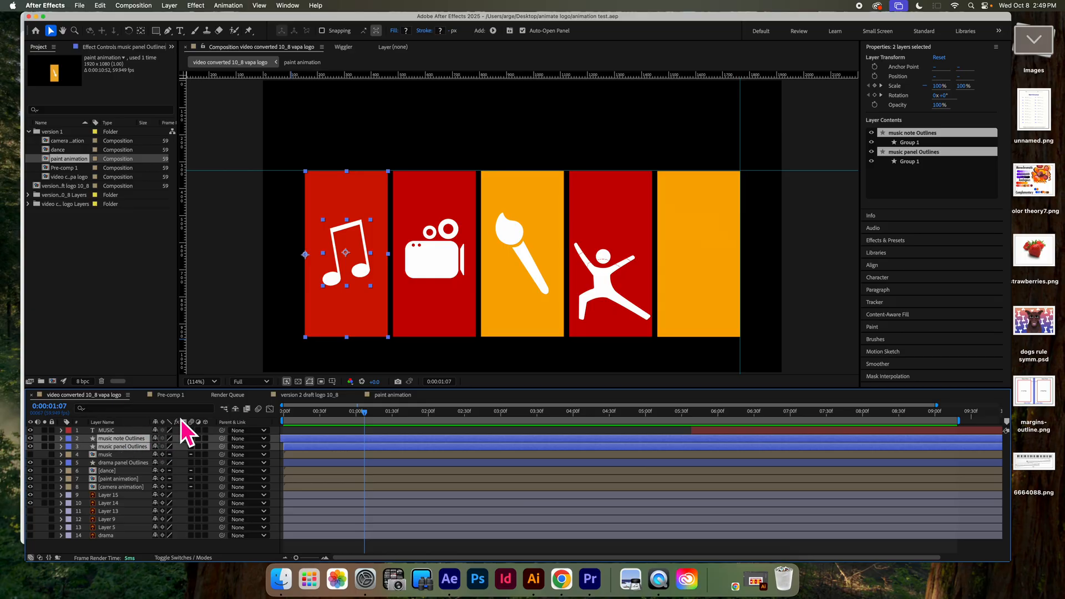
Scrub the version 1 logo timeline to about 4:35 and back near the start to review the music panel's animation.
drag(366, 416, 557, 420)
drag(623, 427, 612, 405)
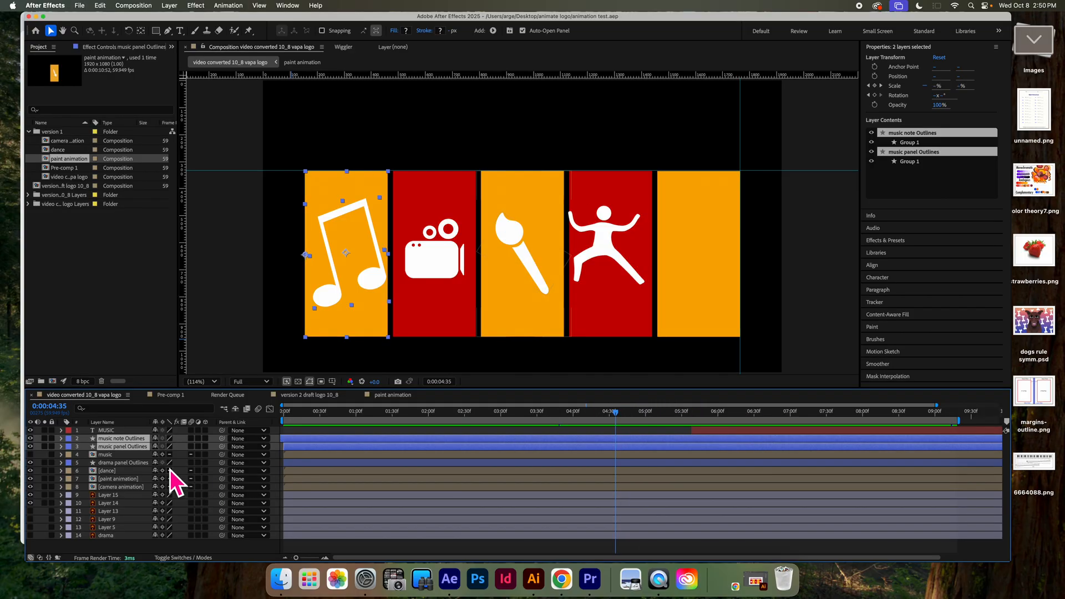
drag(298, 416, 281, 412)
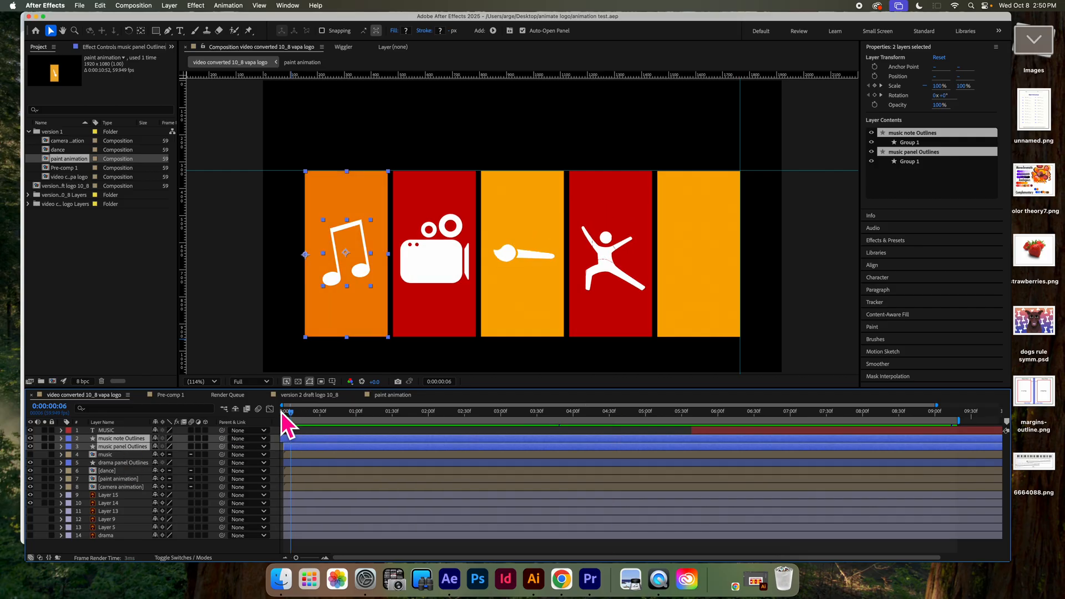